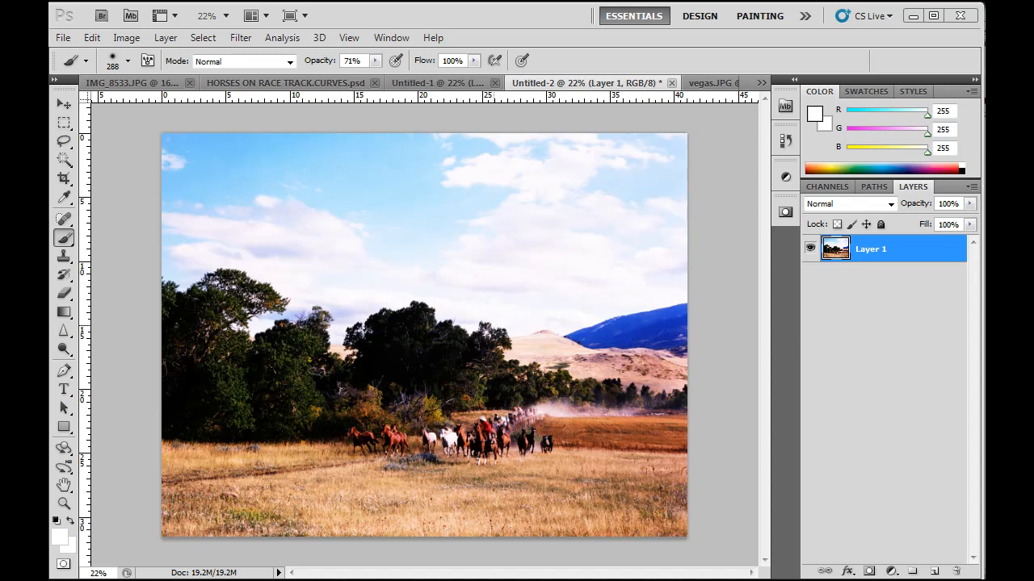
# Start a Shadows/Highlights adjustment on the horse photo with the shadows amount and both tonal widths set to 0%
pyautogui.click(64, 105)
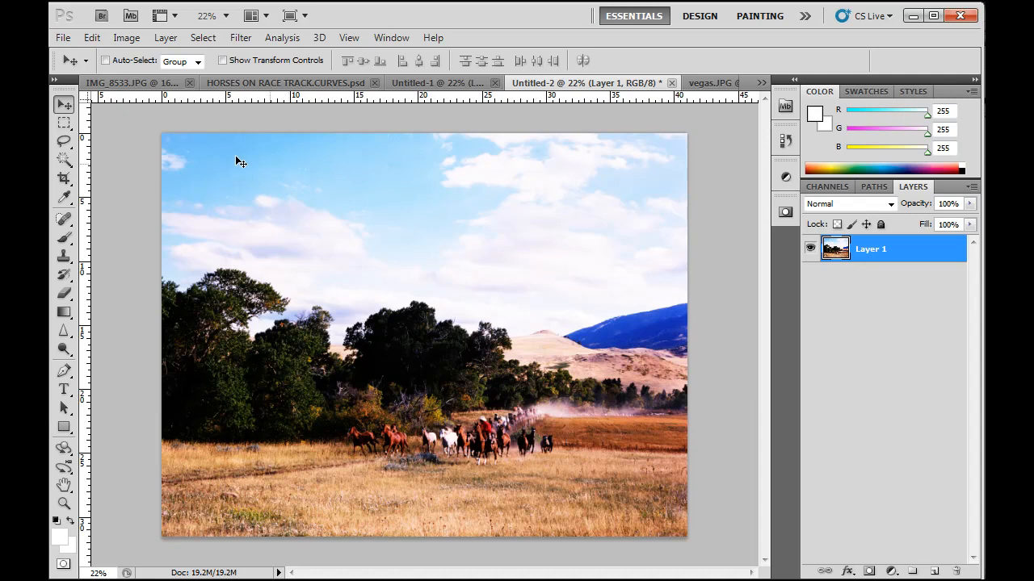
pyautogui.click(126, 37)
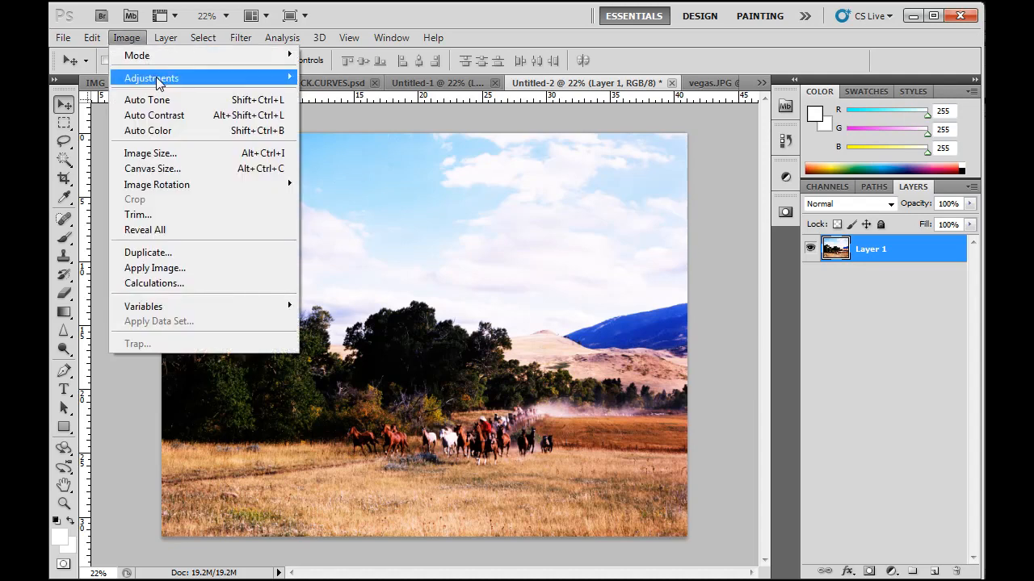
pyautogui.moveTo(158, 84)
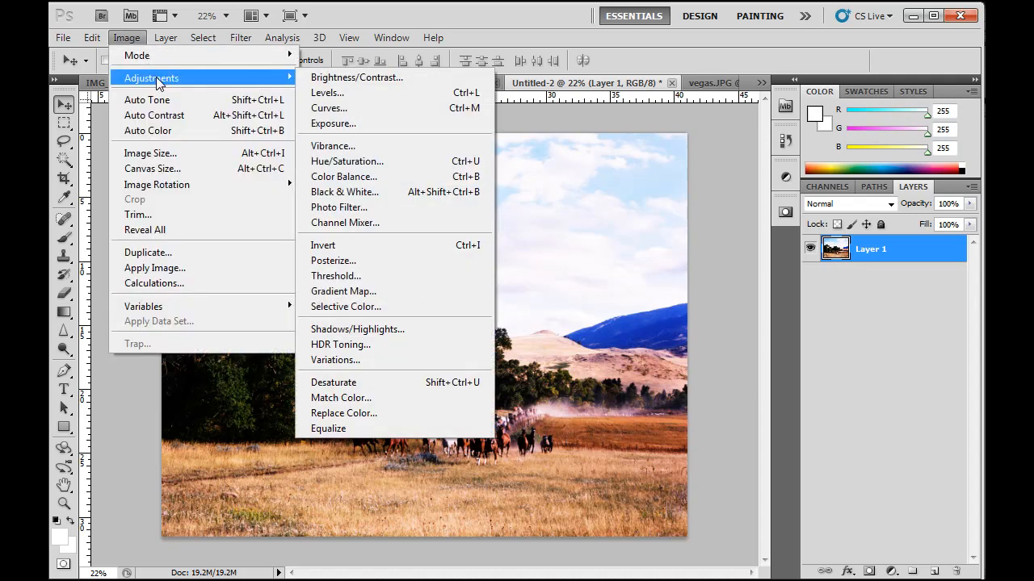
pyautogui.click(418, 329)
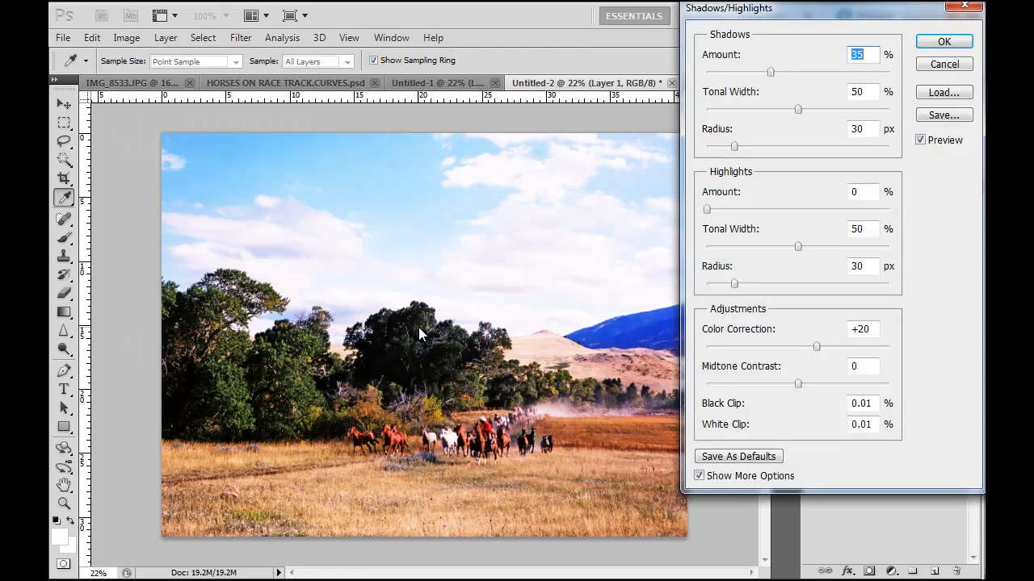
pyautogui.moveTo(807, 9)
pyautogui.mouseDown()
pyautogui.moveTo(750, 66)
pyautogui.moveTo(797, 19)
pyautogui.mouseUp()
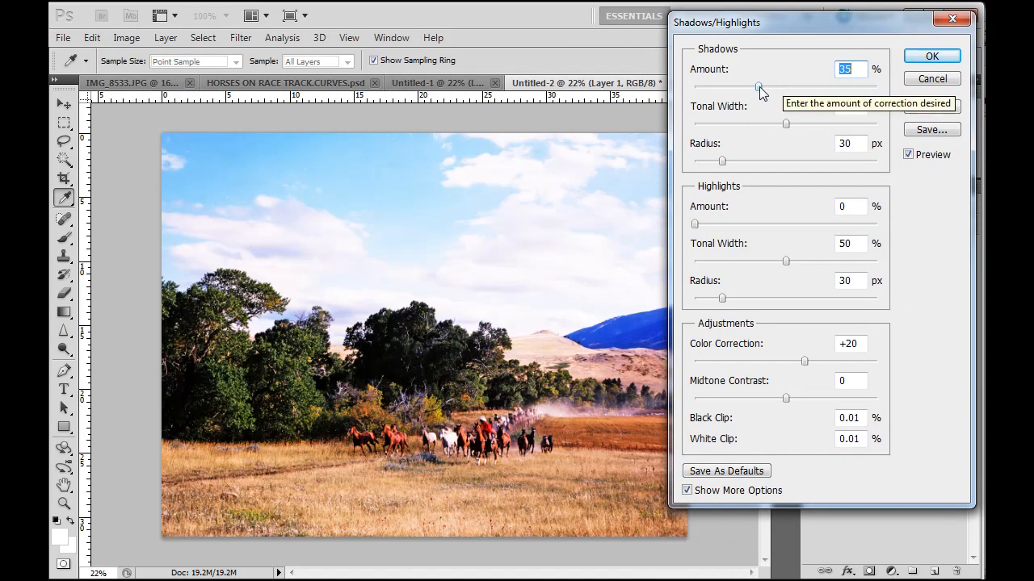
pyautogui.moveTo(759, 87); pyautogui.dragTo(678, 85)
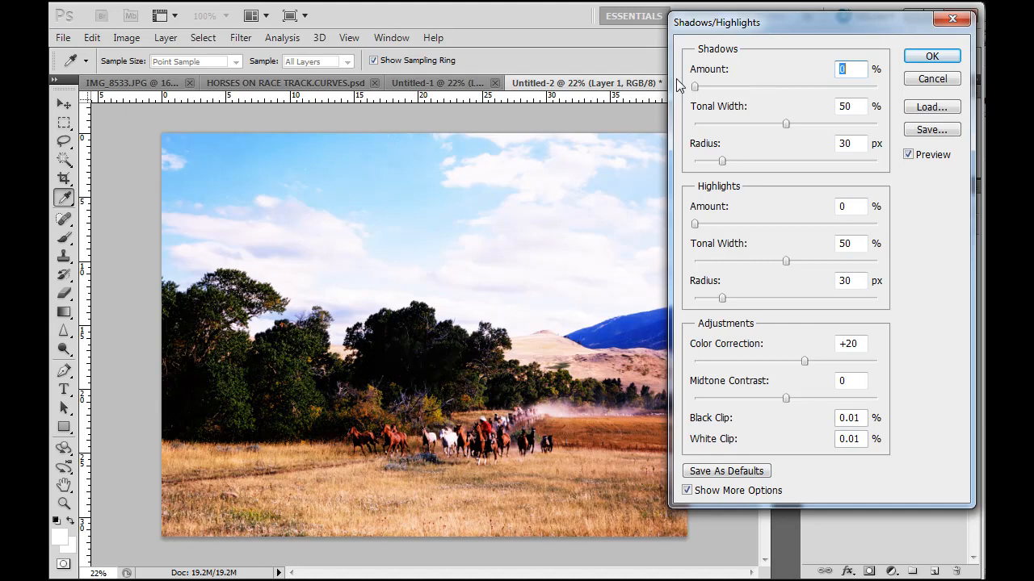
pyautogui.moveTo(787, 124); pyautogui.dragTo(676, 120)
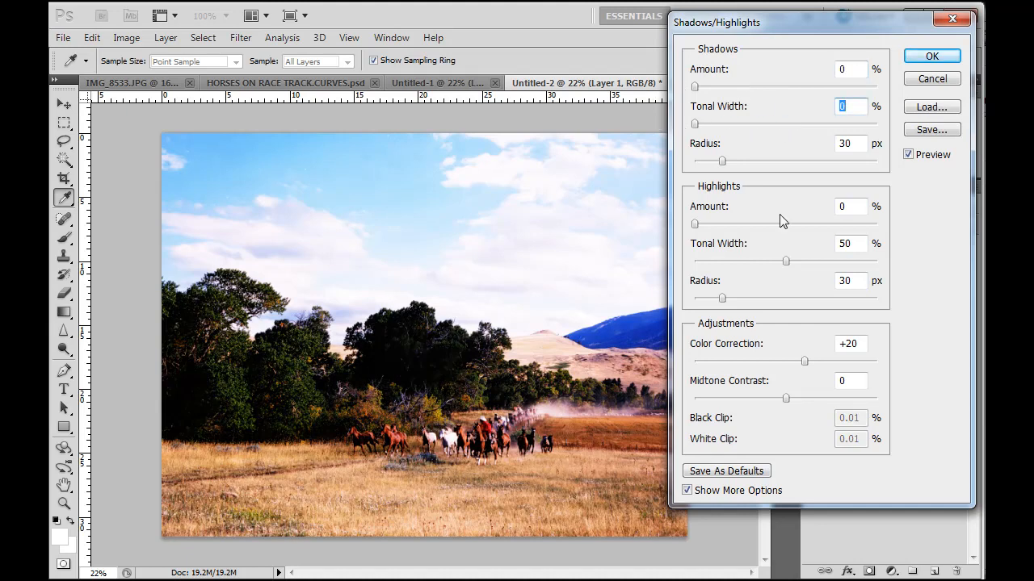
pyautogui.moveTo(788, 261); pyautogui.dragTo(666, 260)
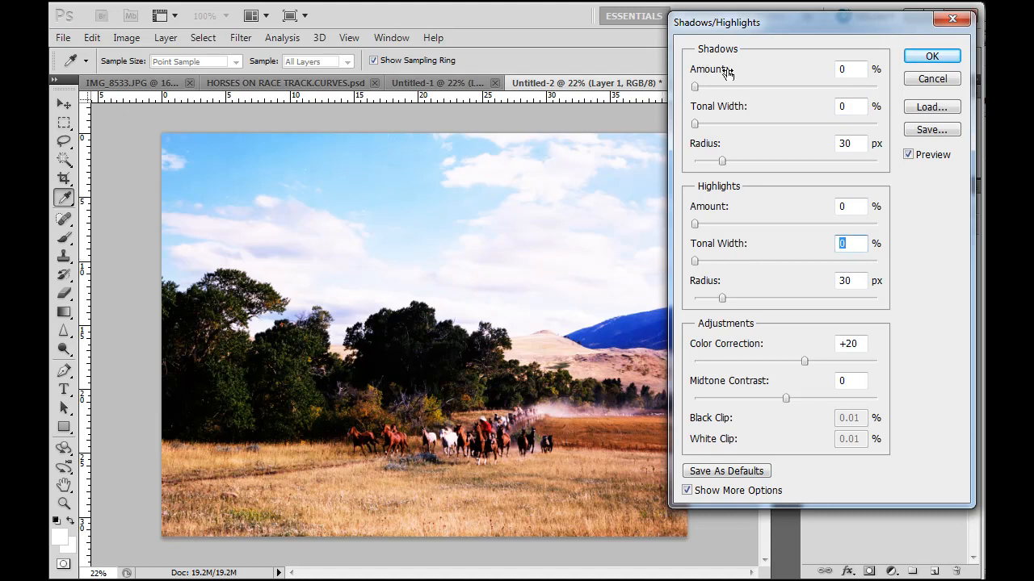
pyautogui.moveTo(788, 16); pyautogui.dragTo(813, 9)
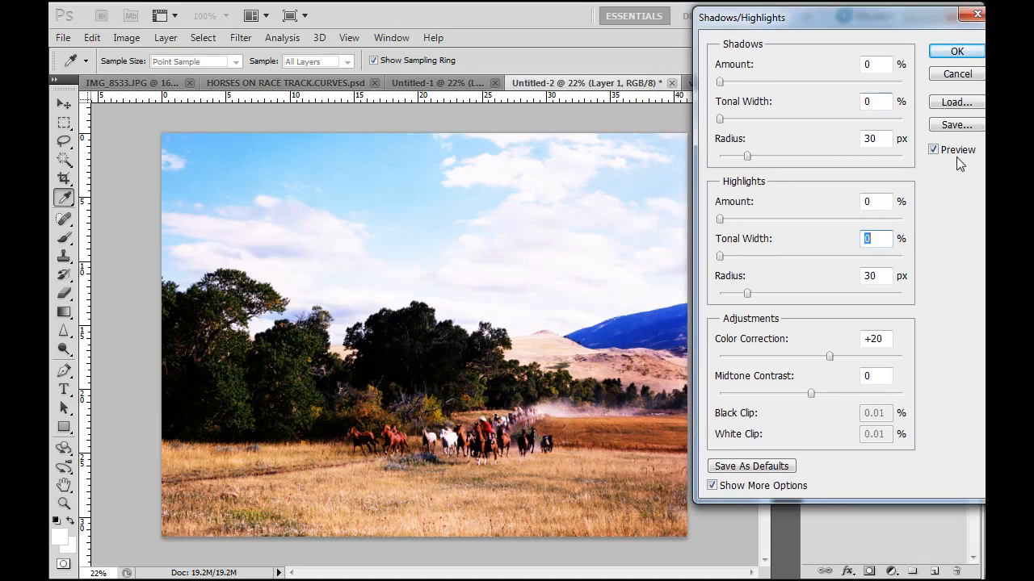
# Set the shadows amount to 39% and shadows tonal width to 33%, comparing the preview with the original
pyautogui.click(933, 151)
pyautogui.moveTo(719, 81); pyautogui.dragTo(789, 107)
pyautogui.moveTo(720, 121); pyautogui.dragTo(779, 122)
pyautogui.moveTo(788, 82)
pyautogui.mouseDown()
pyautogui.moveTo(845, 82)
pyautogui.moveTo(802, 87)
pyautogui.mouseUp()
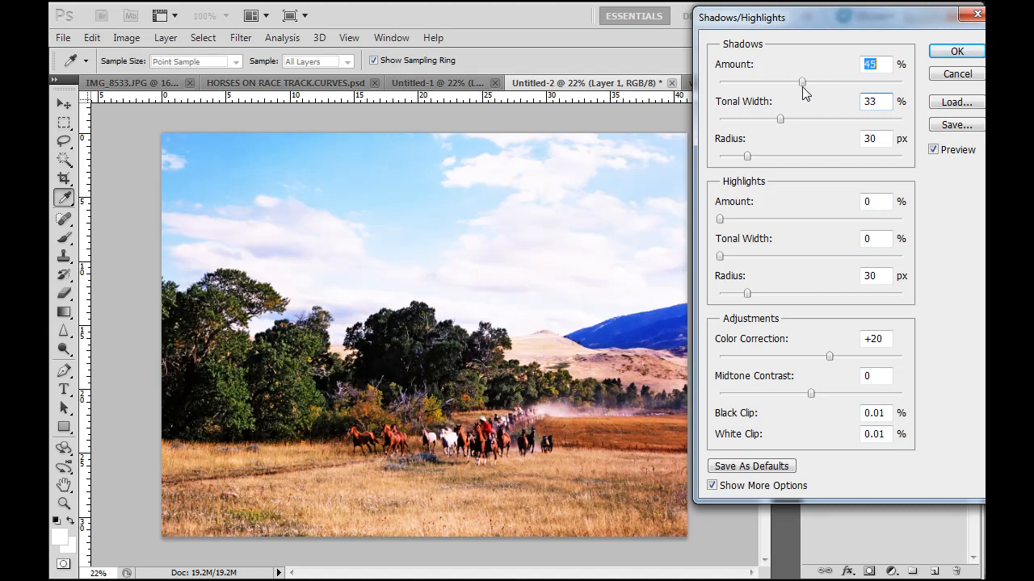
pyautogui.click(933, 150)
pyautogui.click(934, 150)
# Reduce the Shadows/Highlights dialog to its basic options and restore the extended options
pyautogui.click(711, 487)
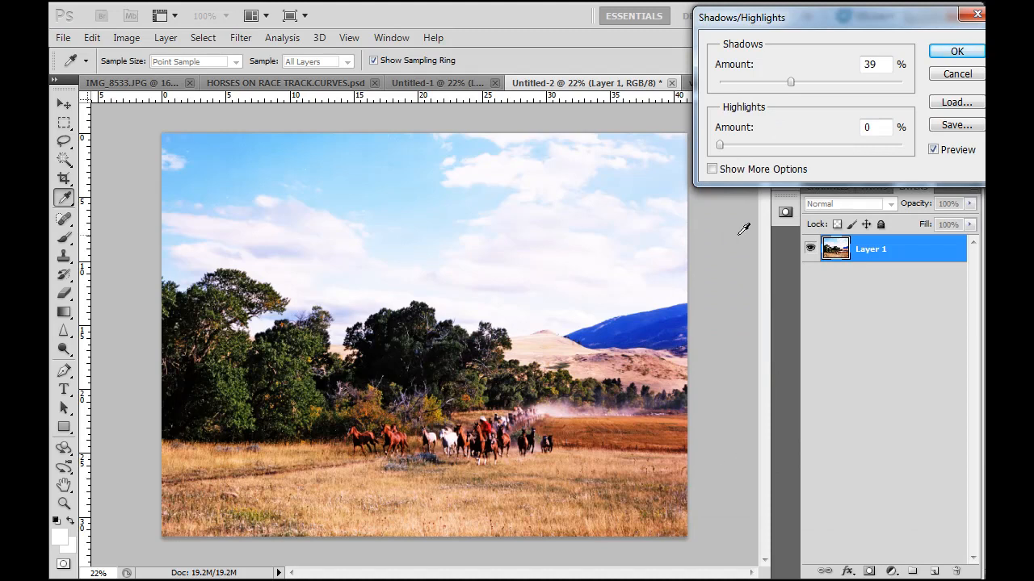
pyautogui.click(712, 169)
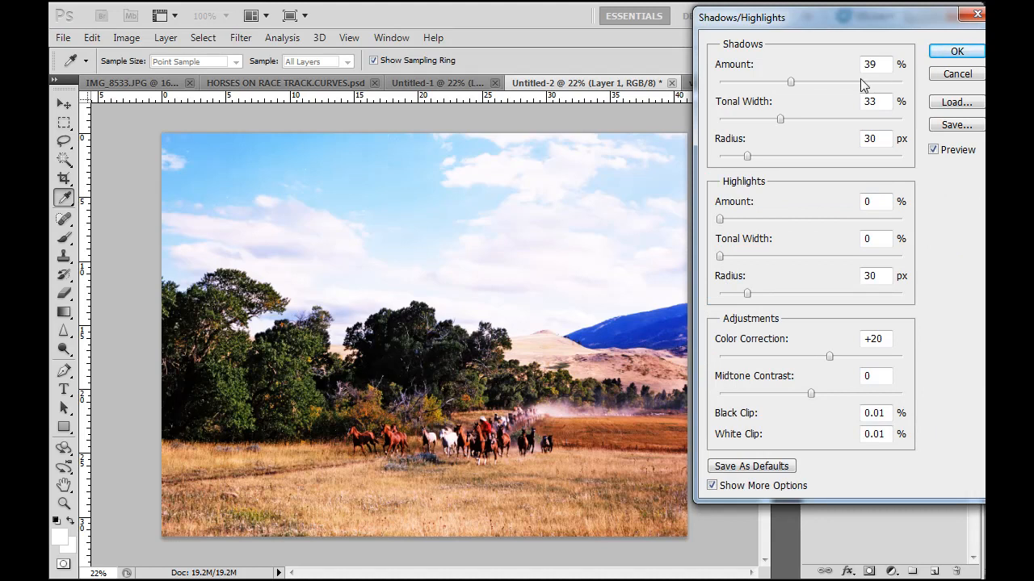
pyautogui.click(711, 485)
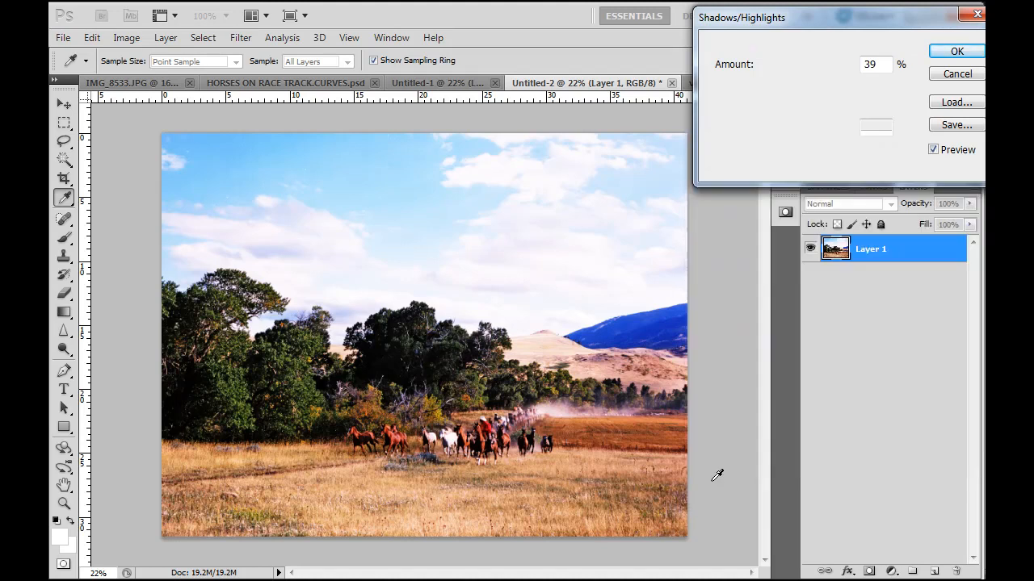
pyautogui.moveTo(862, 17); pyautogui.dragTo(836, 19)
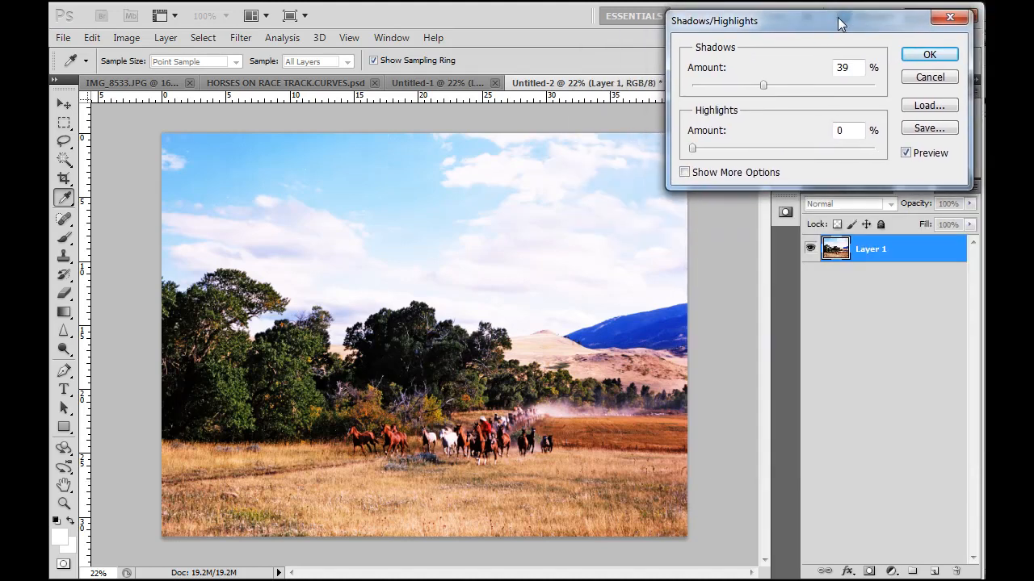
pyautogui.click(685, 172)
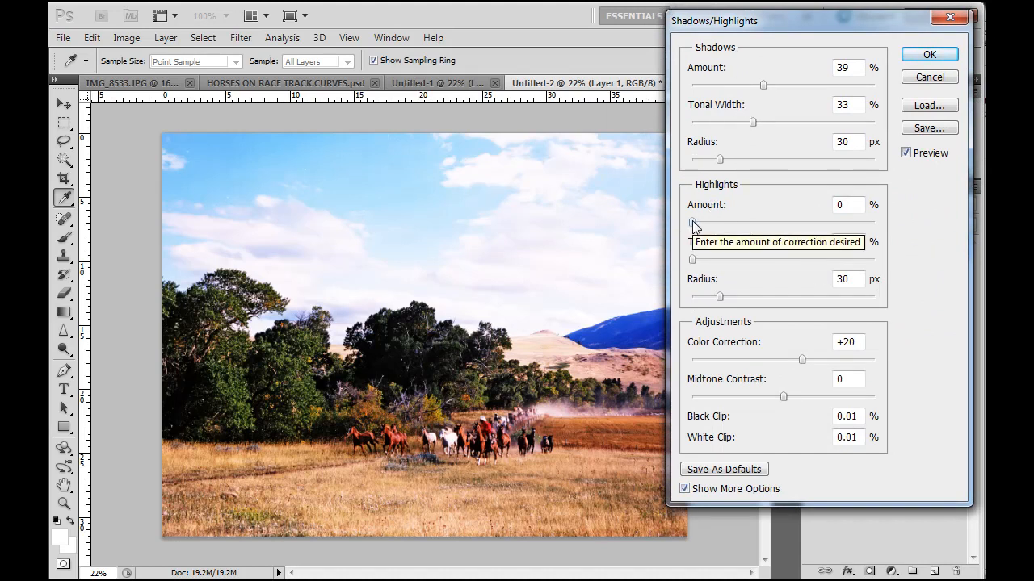
# Set the highlights amount to 34% and the highlights tonal width to 22% for the sky
pyautogui.moveTo(796, 18); pyautogui.dragTo(826, 18)
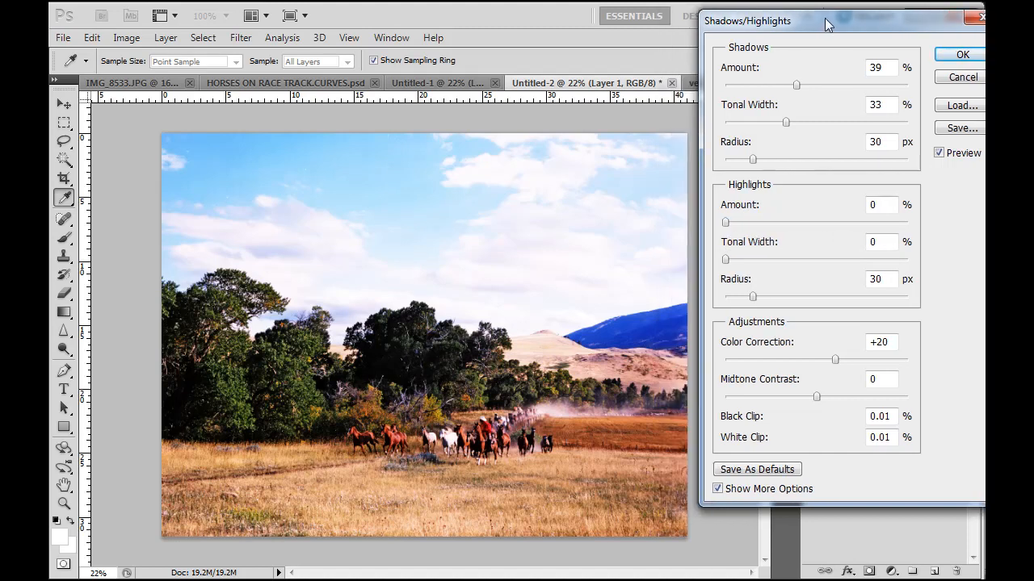
pyautogui.moveTo(726, 221); pyautogui.dragTo(771, 236)
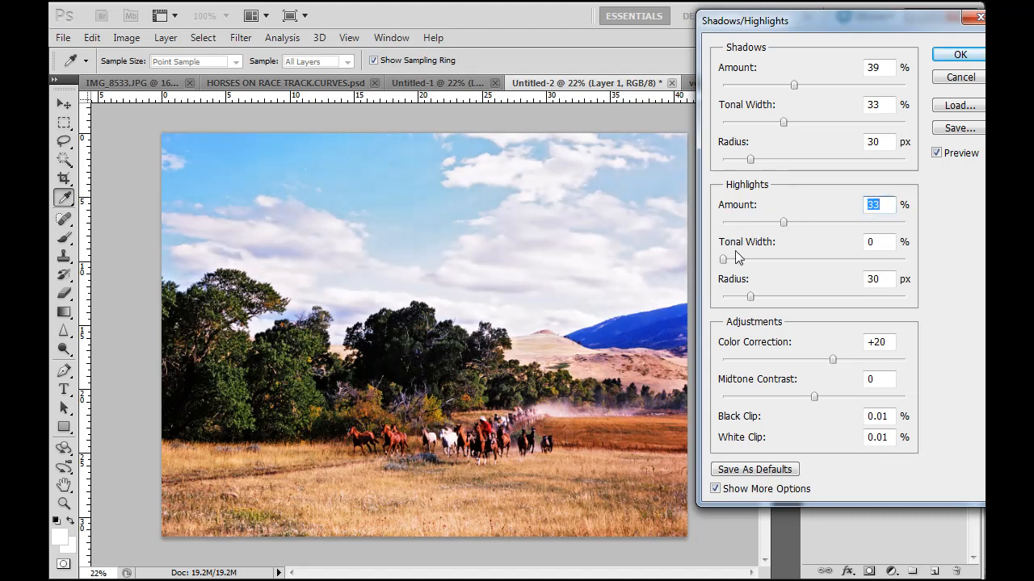
pyautogui.moveTo(725, 259); pyautogui.dragTo(762, 252)
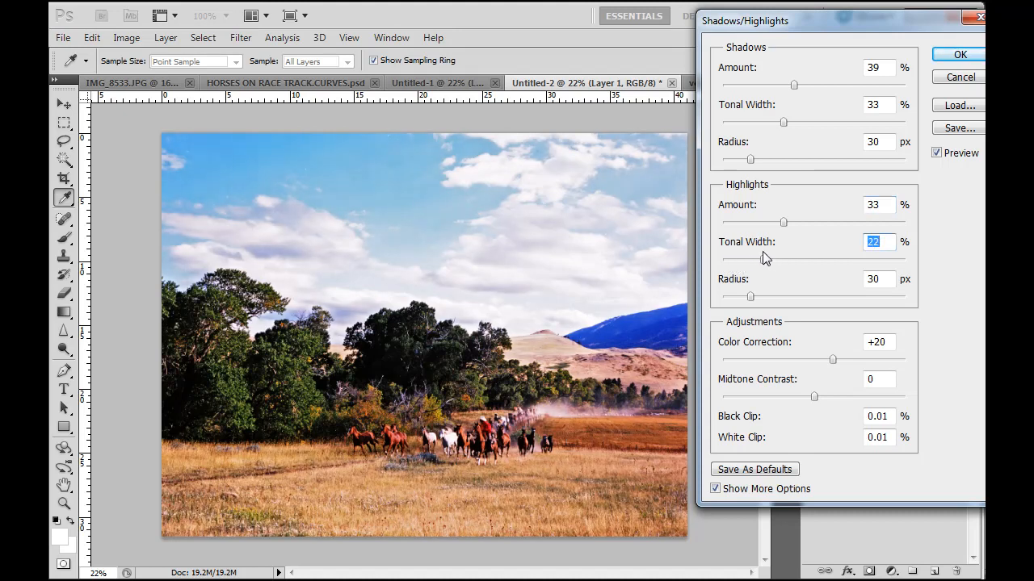
pyautogui.click(784, 223)
pyautogui.moveTo(817, 234); pyautogui.dragTo(785, 221)
# Compare the horse photo with and without the shadow and highlight correction by switching the preview off and on
pyautogui.click(937, 154)
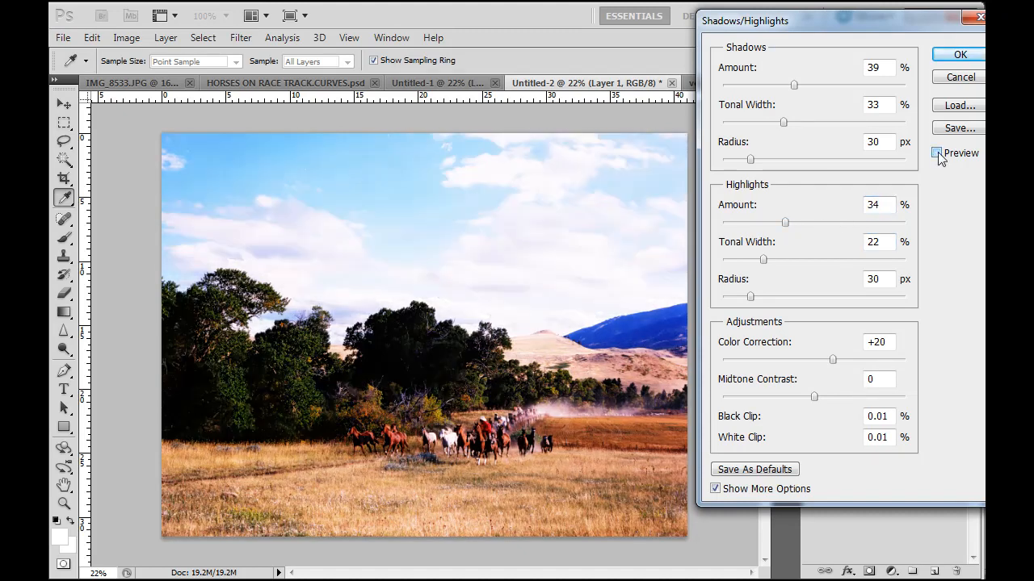
pyautogui.click(938, 153)
pyautogui.click(937, 153)
pyautogui.click(937, 154)
pyautogui.click(936, 153)
pyautogui.click(936, 153)
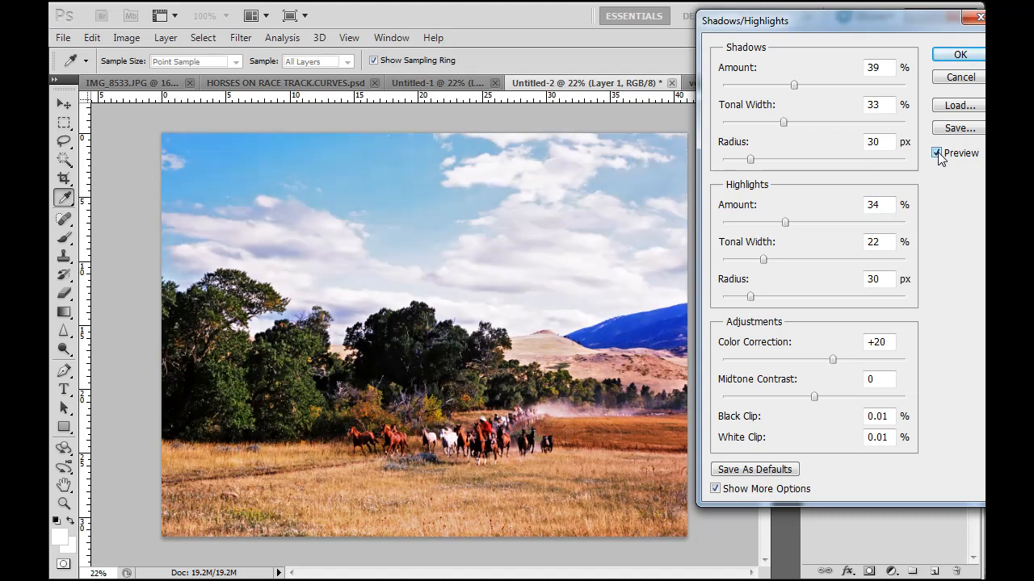
pyautogui.click(937, 154)
pyautogui.click(936, 153)
# Set the highlights radius to 45 px and the shadows radius to 47 px, and apply the adjustment
pyautogui.moveTo(750, 296); pyautogui.dragTo(763, 297)
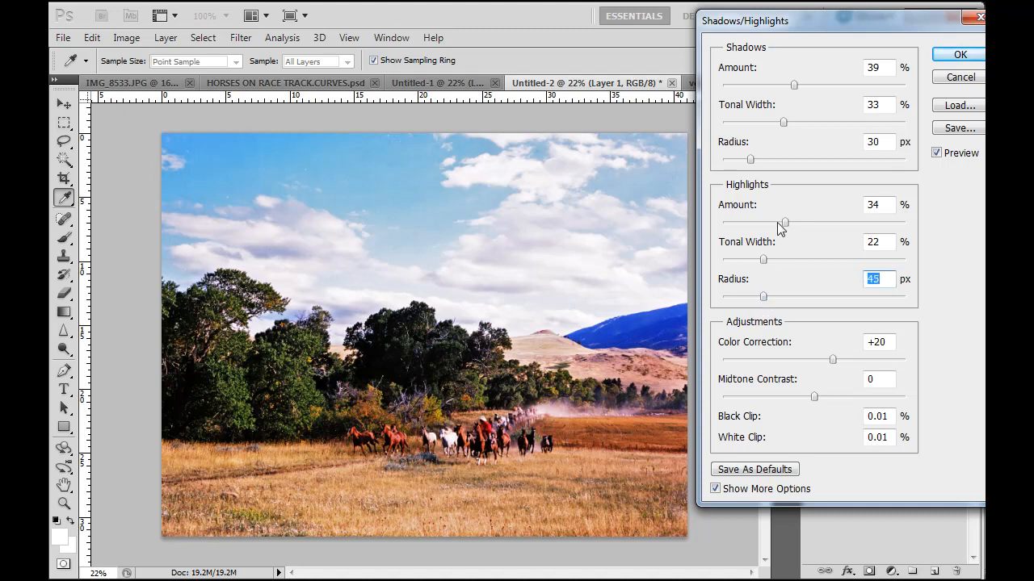
pyautogui.moveTo(751, 159); pyautogui.dragTo(765, 162)
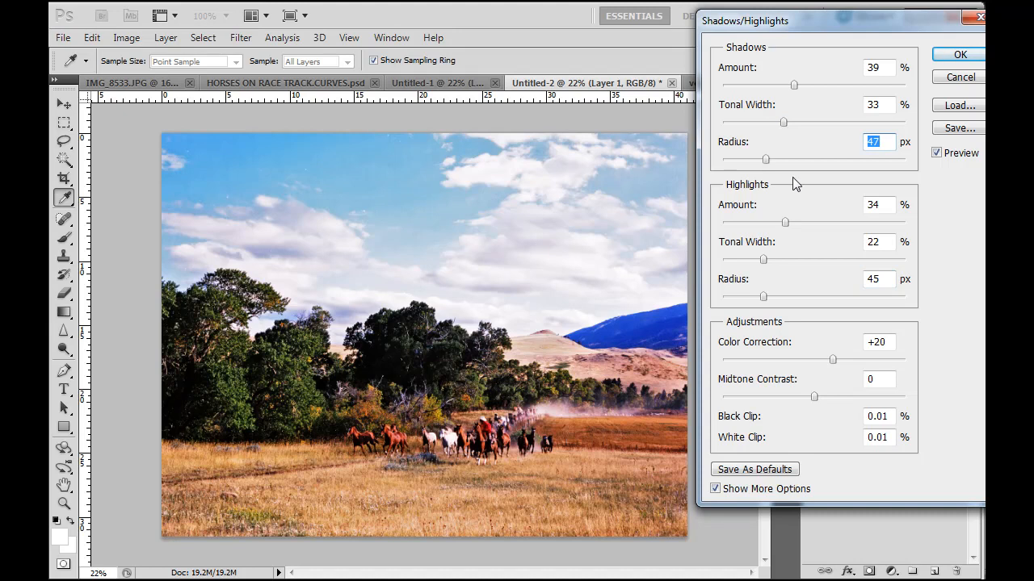
pyautogui.click(936, 152)
pyautogui.click(936, 153)
pyautogui.click(959, 54)
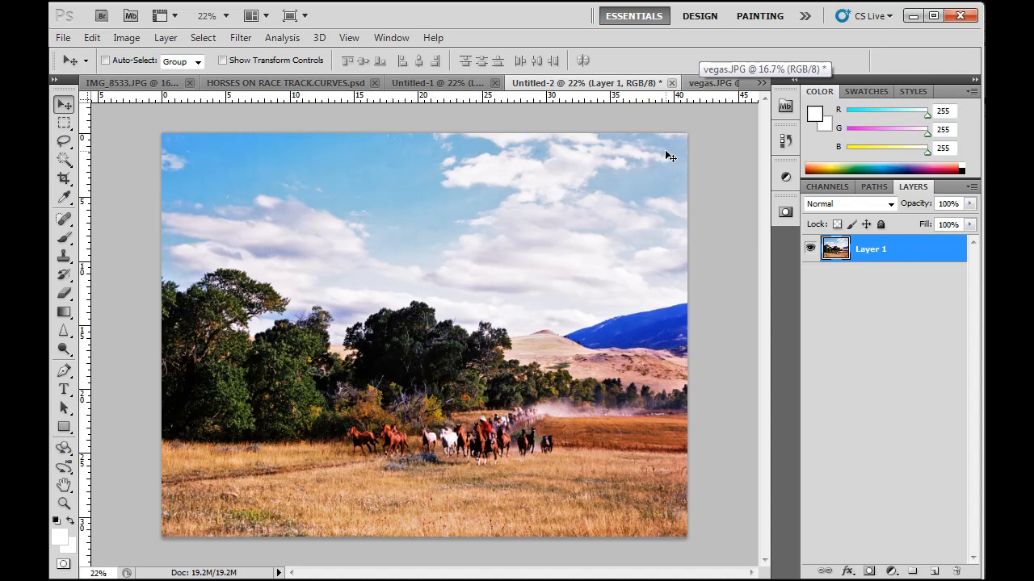
# Start Shadows/Highlights on vegas.JPG with the shadows amount and both tonal widths at 0% and the shadows radius at 25 px
pyautogui.click(700, 83)
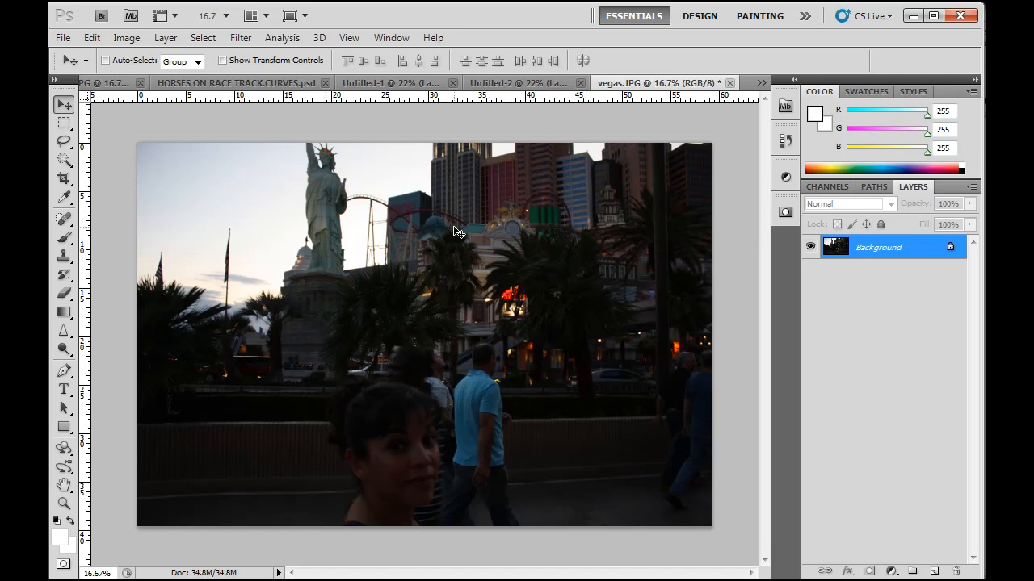
pyautogui.click(128, 38)
pyautogui.moveTo(141, 79)
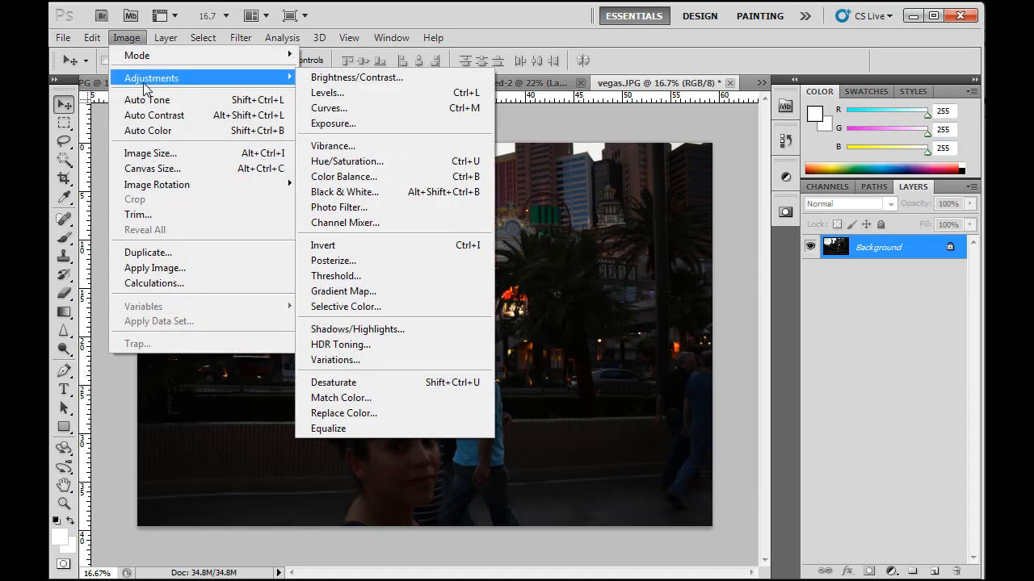
pyautogui.click(393, 329)
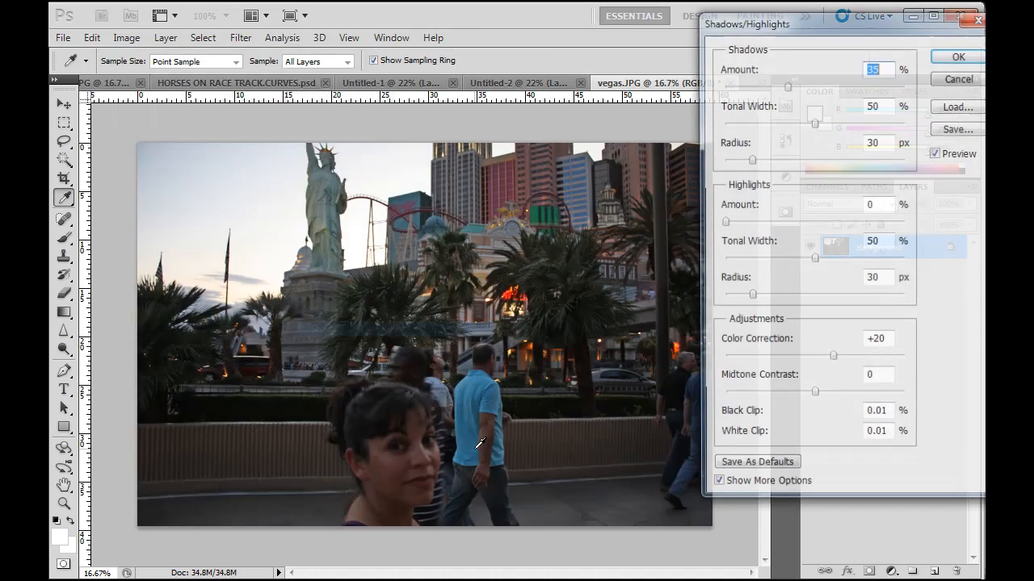
pyautogui.moveTo(872, 19); pyautogui.dragTo(874, 71)
pyautogui.write('0')
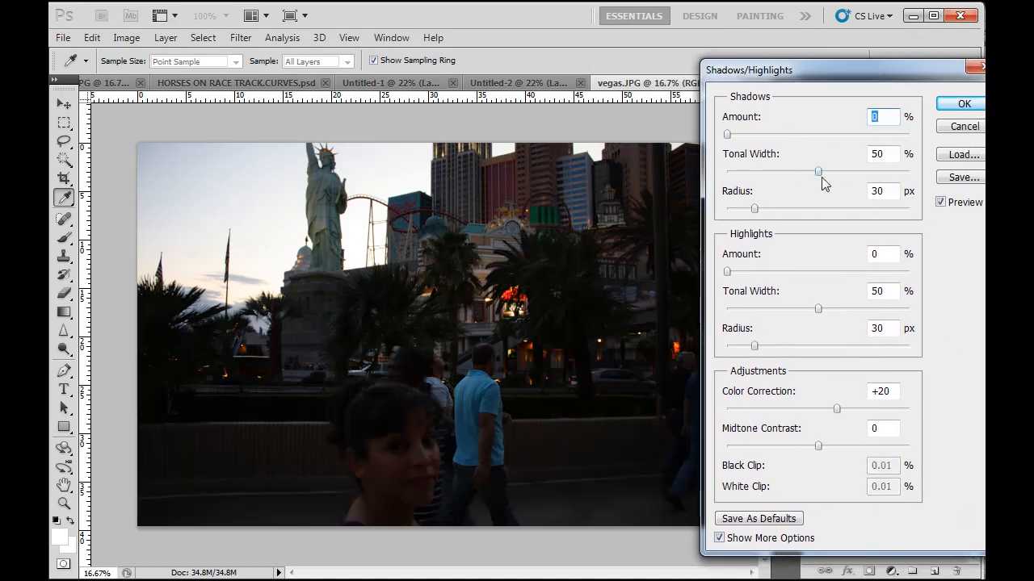
pyautogui.moveTo(818, 171); pyautogui.dragTo(750, 210)
pyautogui.moveTo(818, 308); pyautogui.dragTo(653, 315)
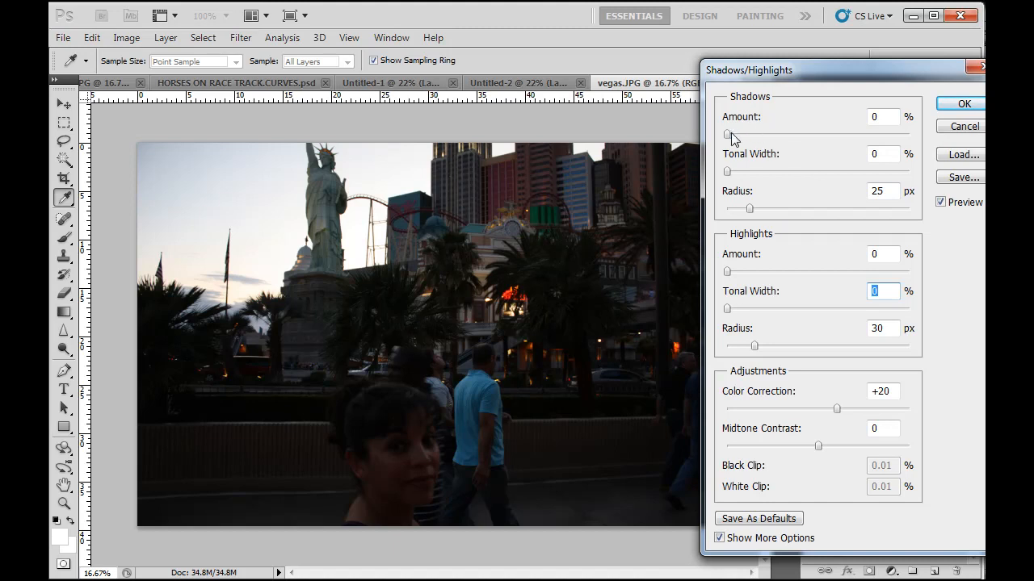
# Brighten the dark areas of the Vegas photo with a shadows amount of 31% and a tonal width of 63%
pyautogui.moveTo(728, 135); pyautogui.dragTo(753, 139)
pyautogui.moveTo(793, 134); pyautogui.dragTo(843, 184)
pyautogui.click(728, 172)
pyautogui.moveTo(766, 135)
pyautogui.mouseDown()
pyautogui.moveTo(795, 134)
pyautogui.moveTo(785, 133)
pyautogui.mouseUp()
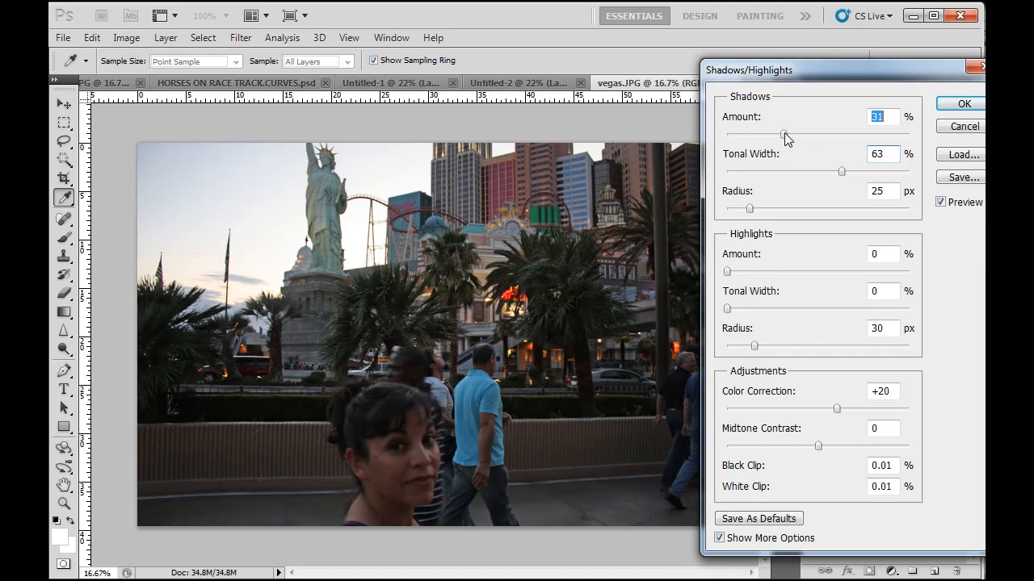
# Check the shadow correction against the original photo and set the highlights amount to 18% and tonal width to 10%
pyautogui.moveTo(817, 65); pyautogui.dragTo(884, 66)
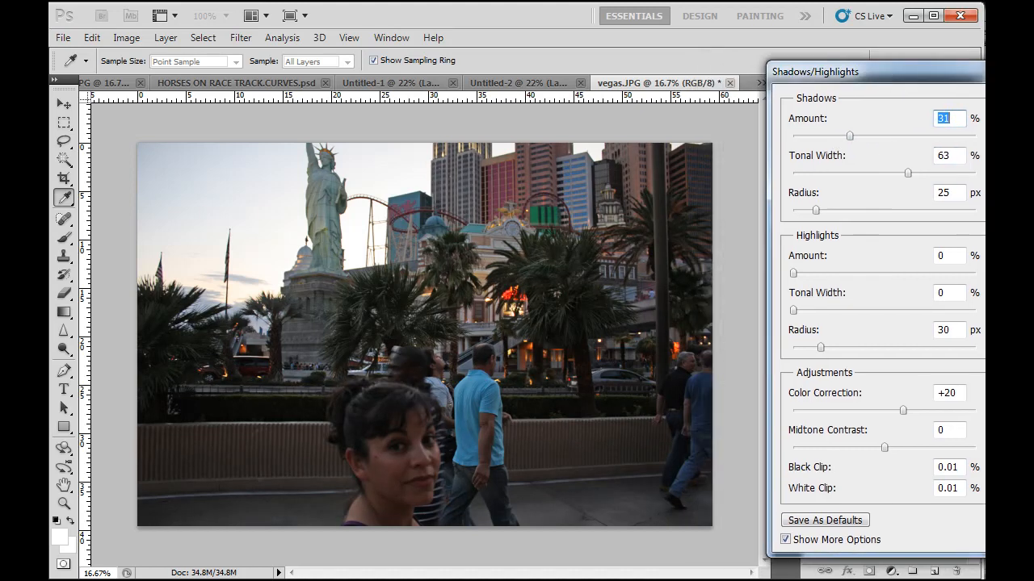
pyautogui.press('p')
pyautogui.press('p')
pyautogui.moveTo(794, 273); pyautogui.dragTo(811, 311)
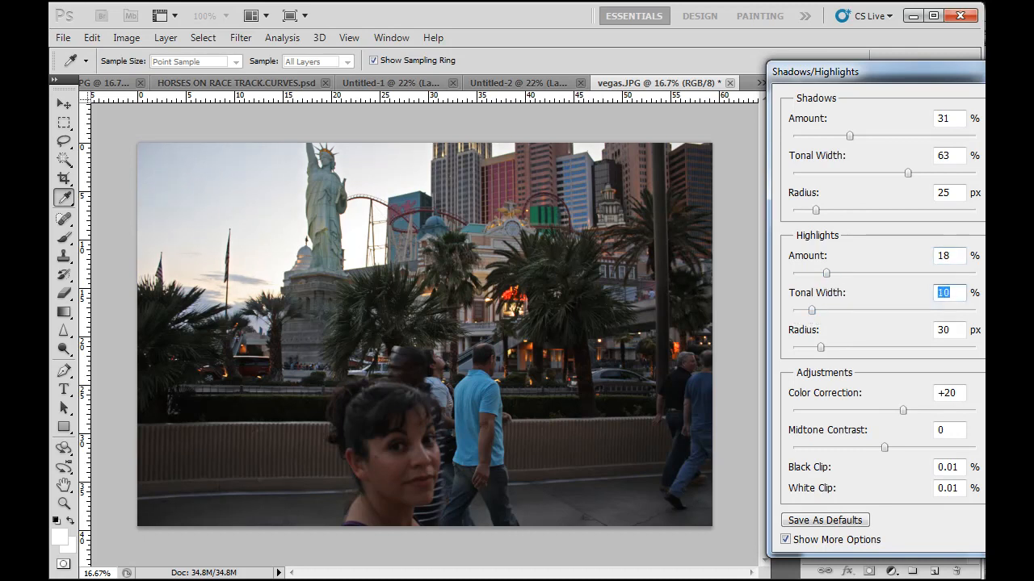
# Compare the Vegas photo repeatedly with and without the correction, and apply the Shadows/Highlights adjustment
pyautogui.press('p')
pyautogui.press('p')
pyautogui.press('p')
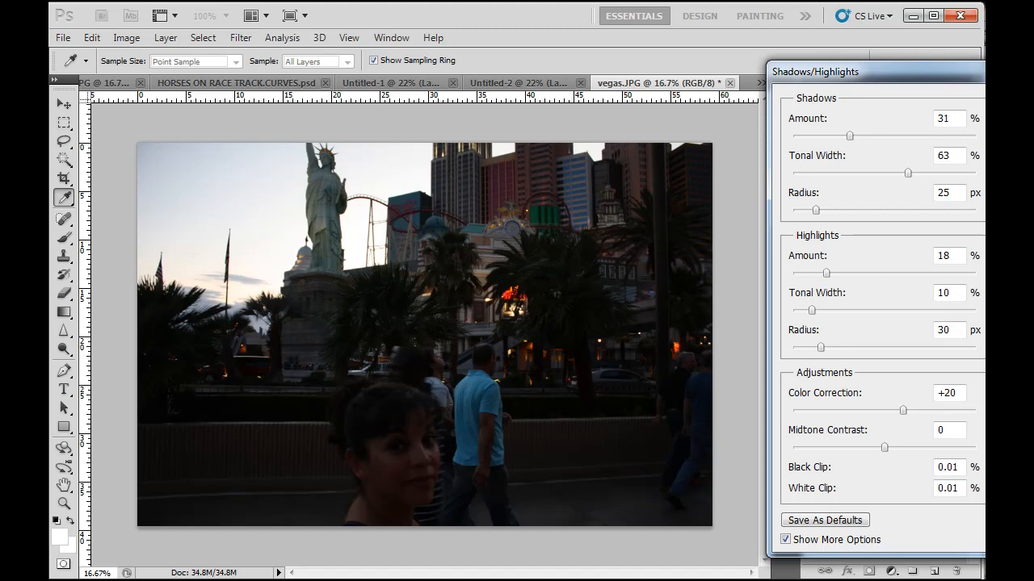
pyautogui.press('p')
pyautogui.press('p')
pyautogui.press('p')
pyautogui.press('p')
pyautogui.press('p')
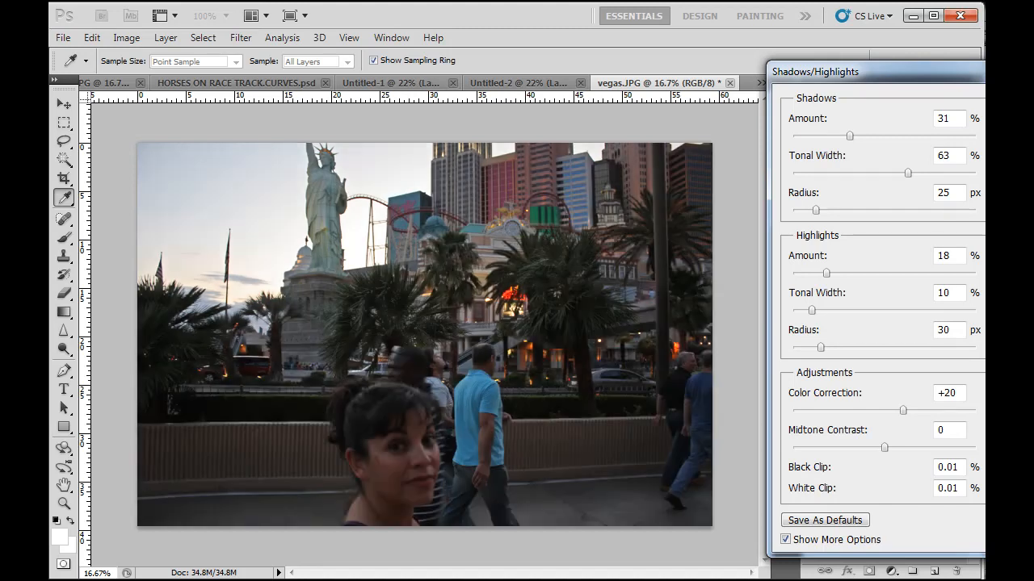
pyautogui.press('p')
pyautogui.press('p')
pyautogui.click(980, 100)
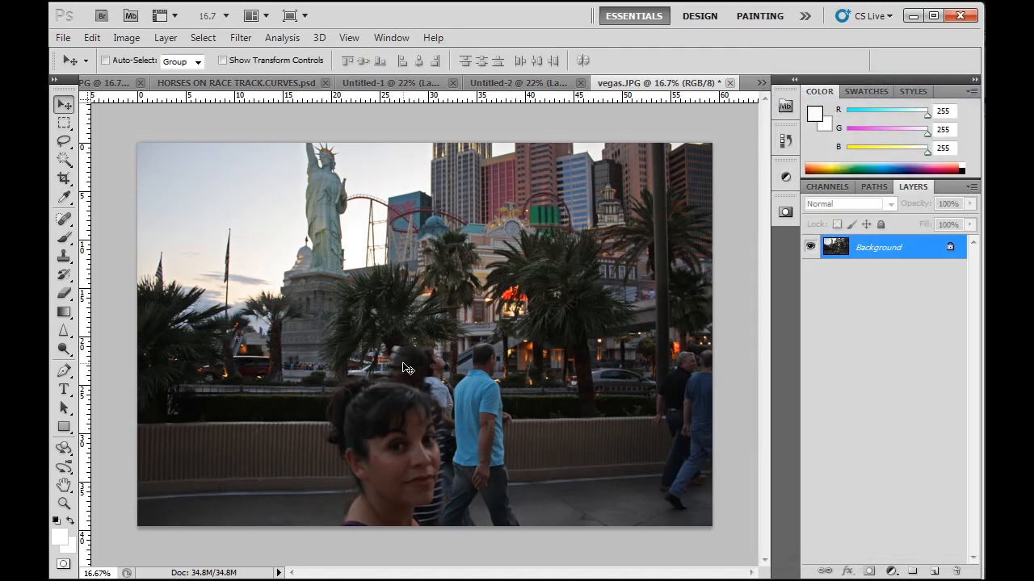